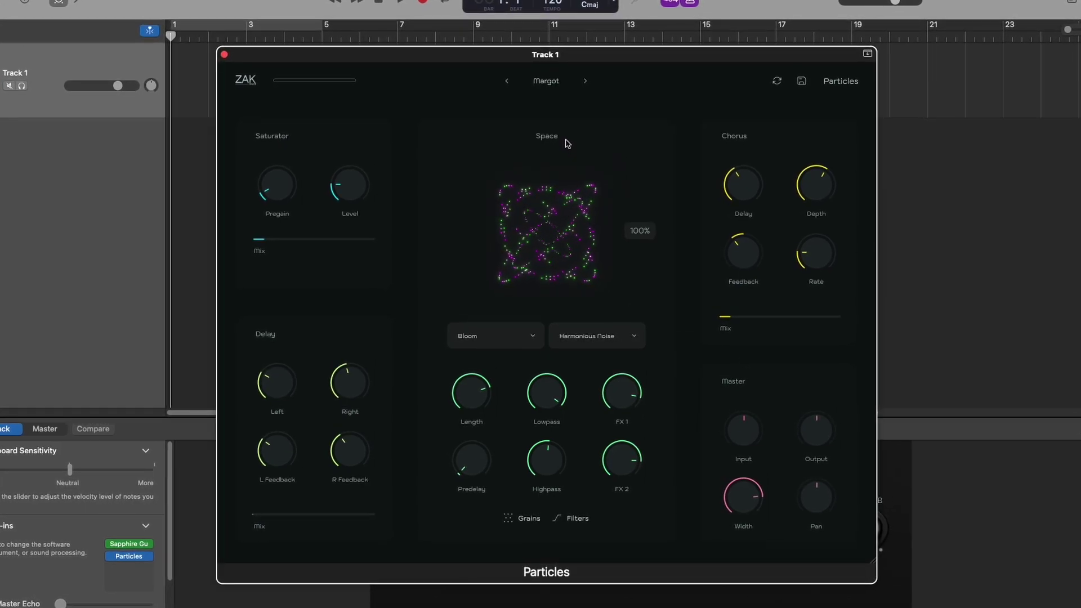
- Drop the Space amount from 100% to near 0%, then bring it back up to about 18%
left_click_drag(567, 144, 573, 206)
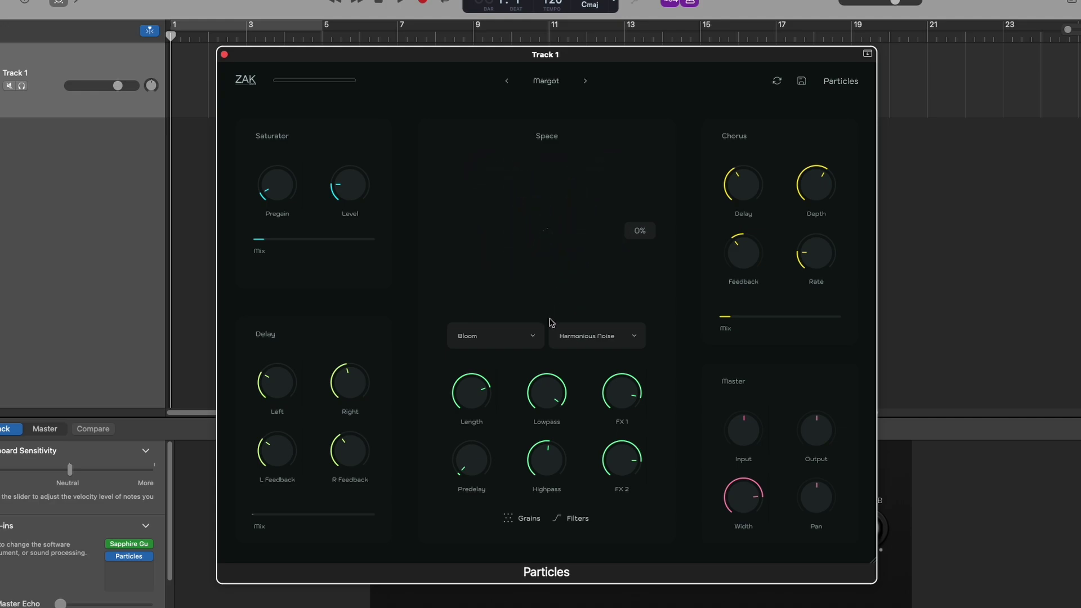
left_click_drag(554, 296, 553, 273)
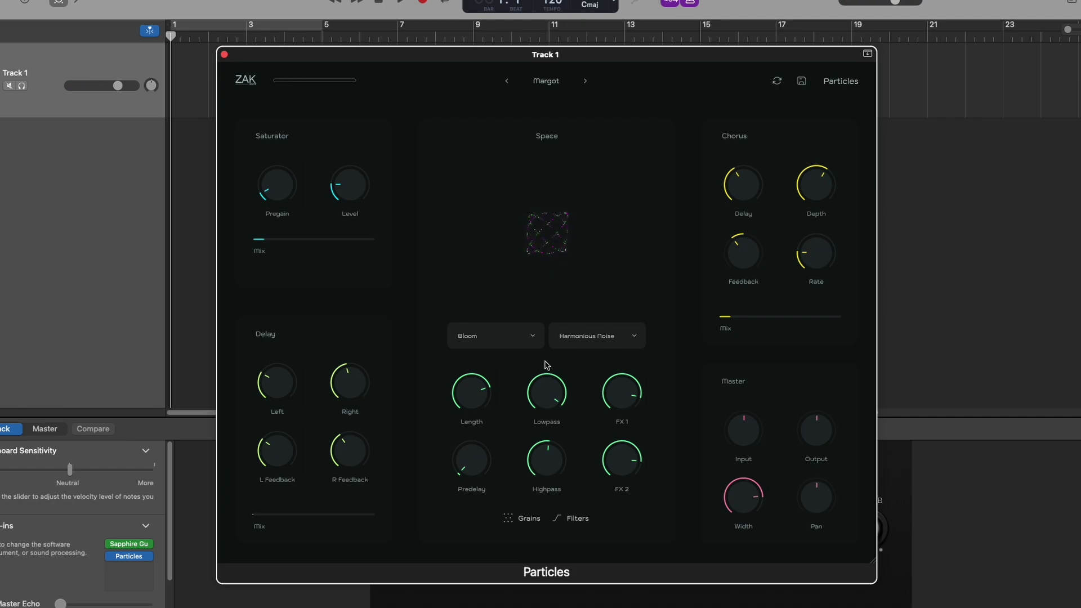
- Set the Space algorithms to Magical Mist (first) and Soft Textures (second)
left_click(499, 340)
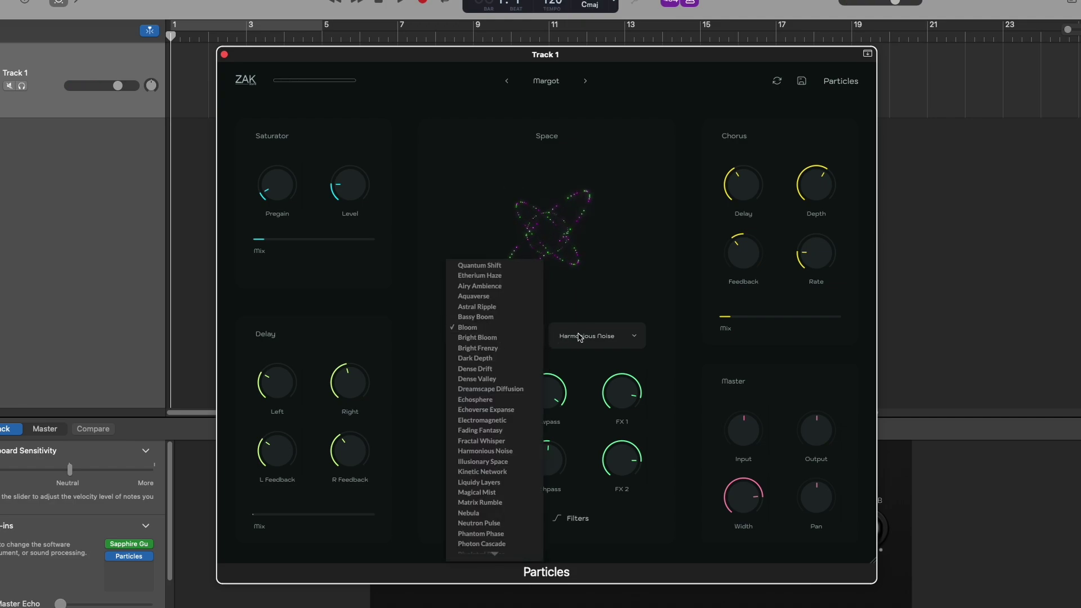
left_click(605, 341)
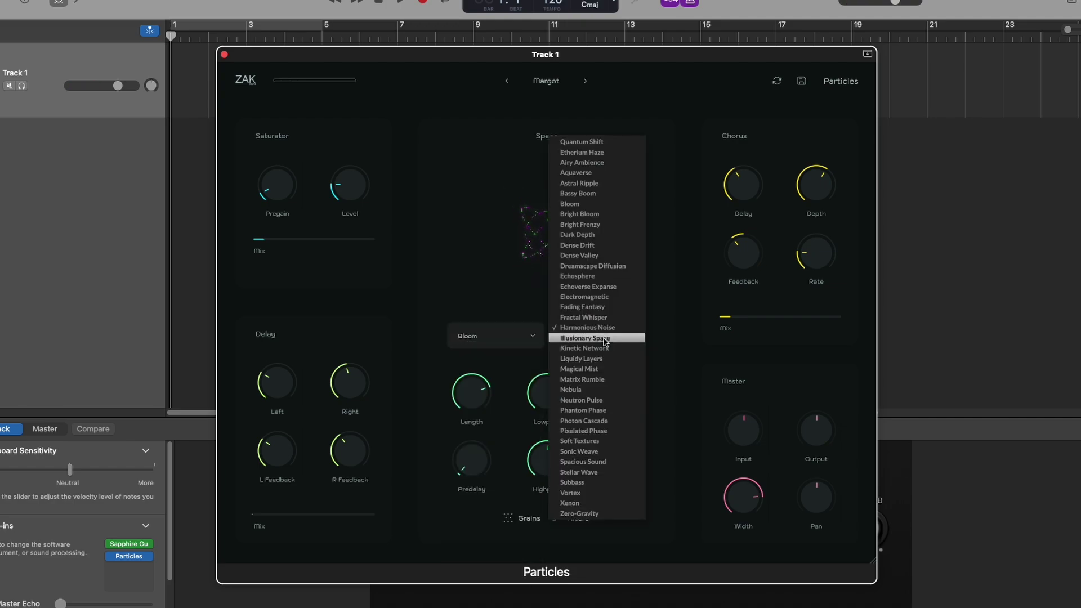
left_click(591, 441)
left_click(491, 335)
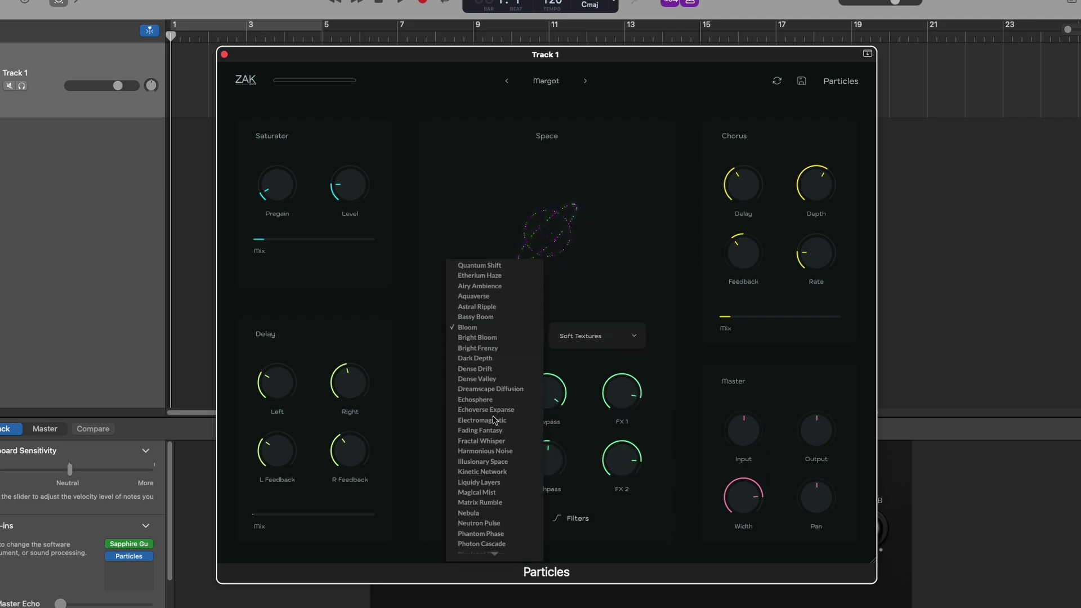
left_click(488, 492)
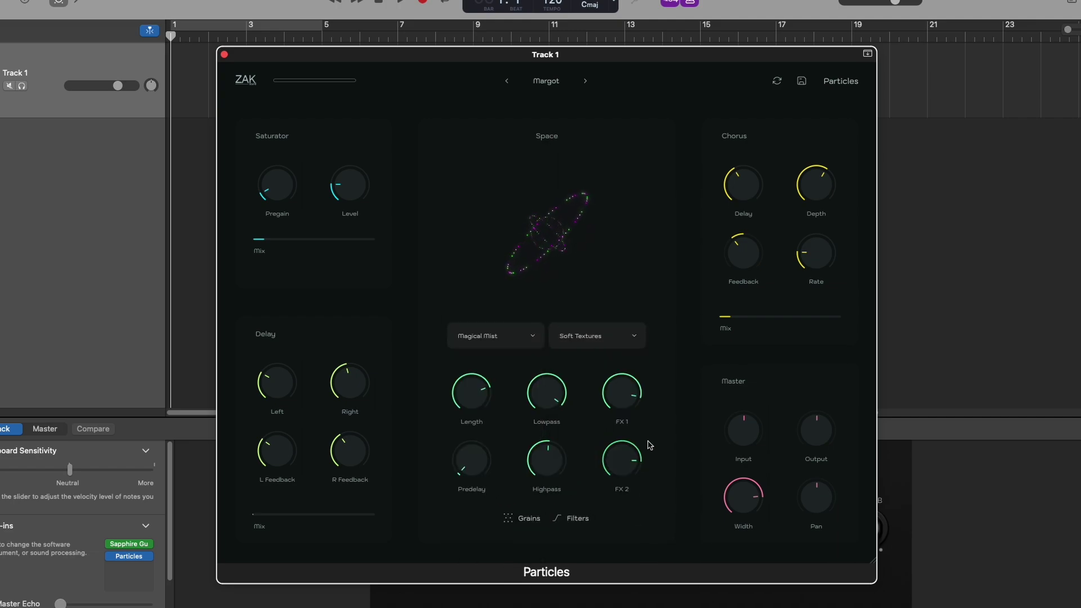
- Adjust the FX 1 and FX 2 levels, bringing FX 2 down to about -8.8 dB
mouse_move(622, 395)
left_mouse_down()
mouse_move(619, 426)
mouse_move(627, 388)
left_mouse_up()
mouse_move(629, 462)
left_mouse_down()
mouse_move(619, 480)
mouse_move(619, 450)
left_mouse_up()
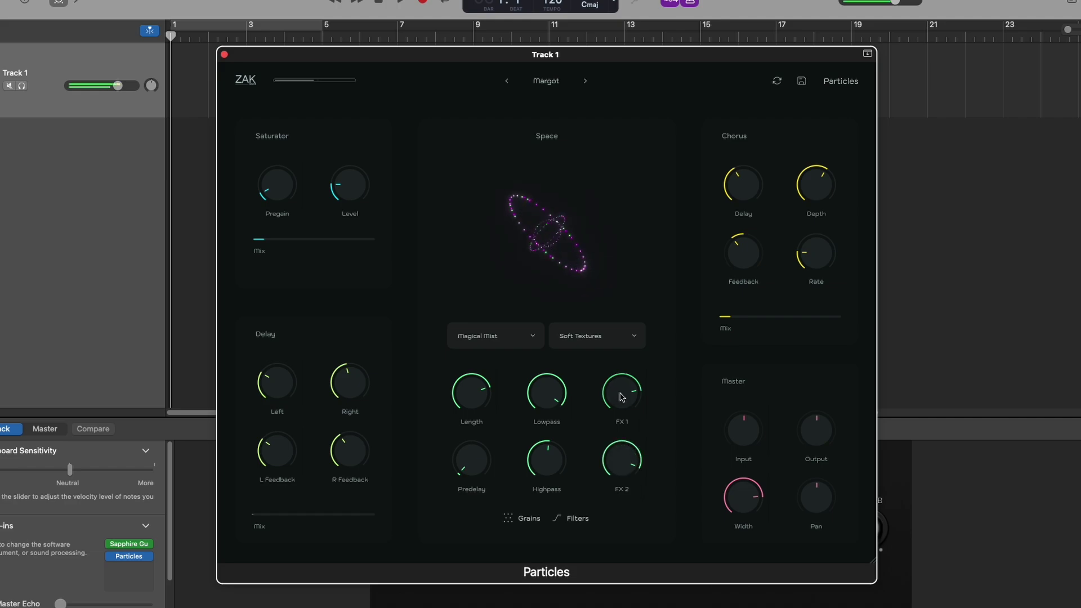
left_click_drag(624, 397, 652, 300)
- Raise FX 1 near maximum and FX 2 higher, with Length at 70% and Predelay 50ms
left_click_drag(616, 468, 614, 436)
left_click_drag(552, 394, 547, 455)
left_click_drag(476, 404, 476, 409)
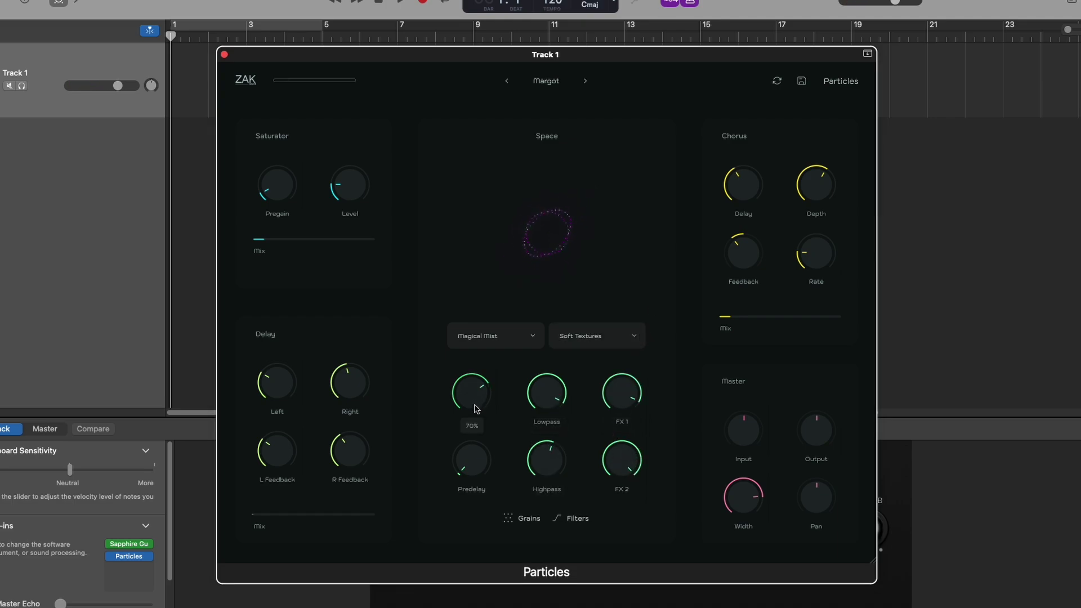
left_click_drag(471, 467, 472, 464)
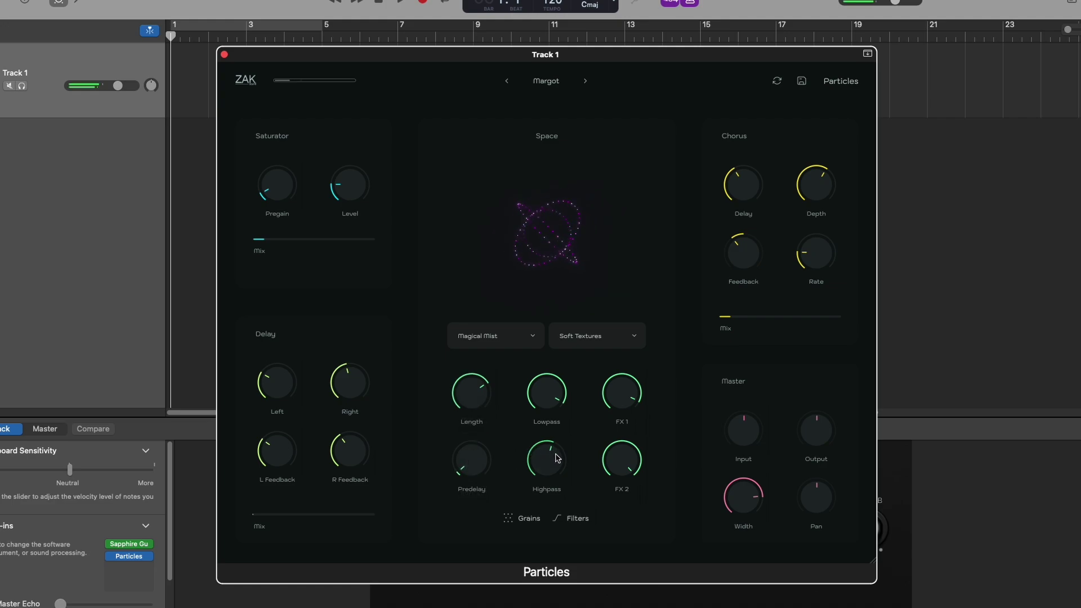
- Lower Highpass to 278, enable Lowpass, and shorten the reverb Length to 15%
left_click_drag(551, 456, 540, 485)
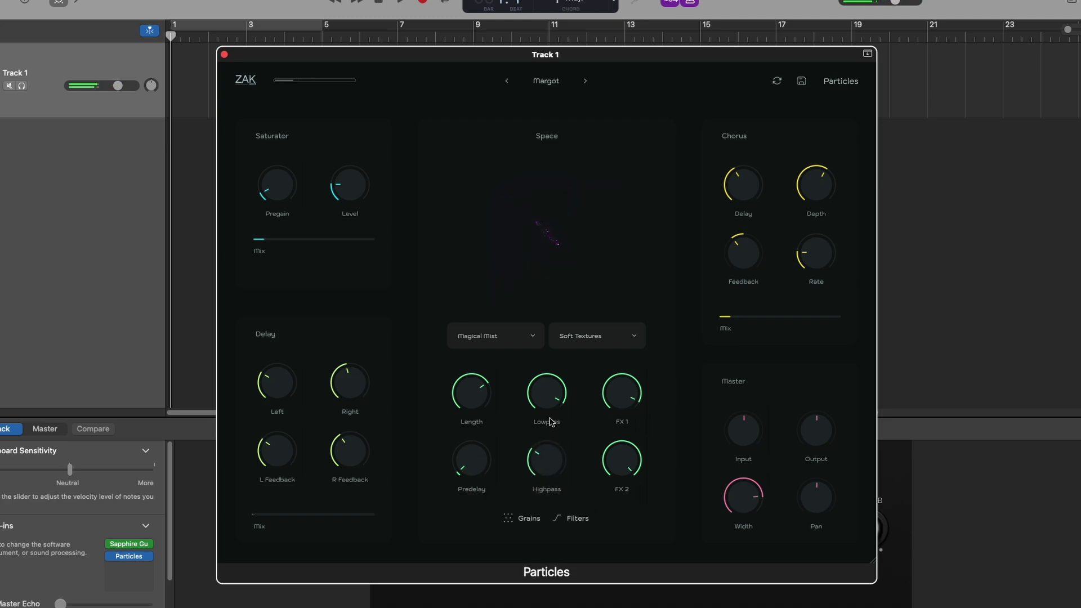
left_click(548, 389)
left_click_drag(478, 390, 483, 338)
left_click_drag(477, 386, 449, 478)
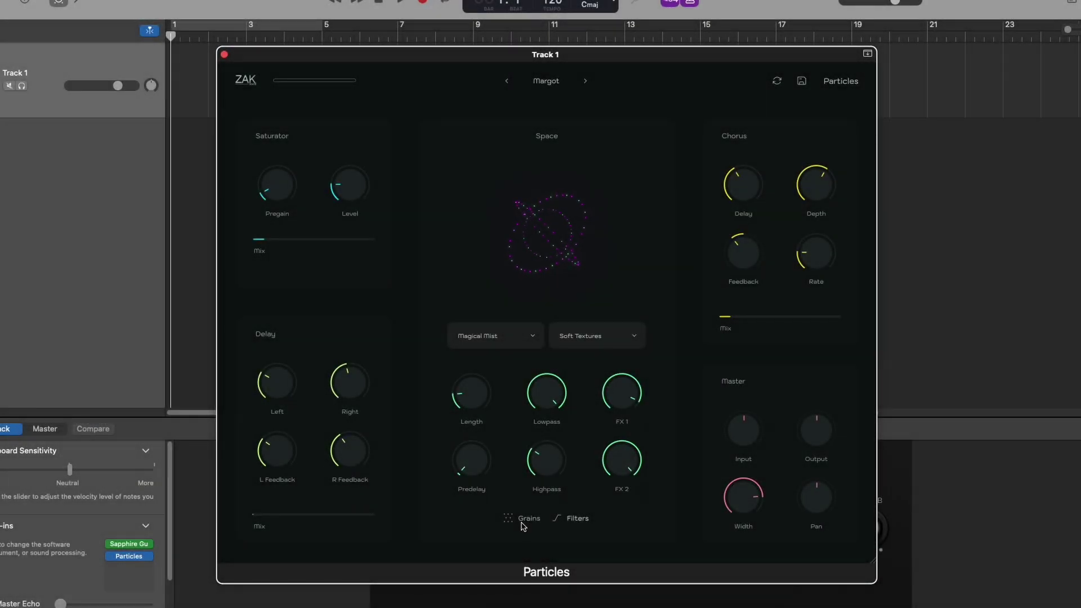
- Drag the Grains curve points up and down into a rise-dip-rise contour
left_click(522, 521)
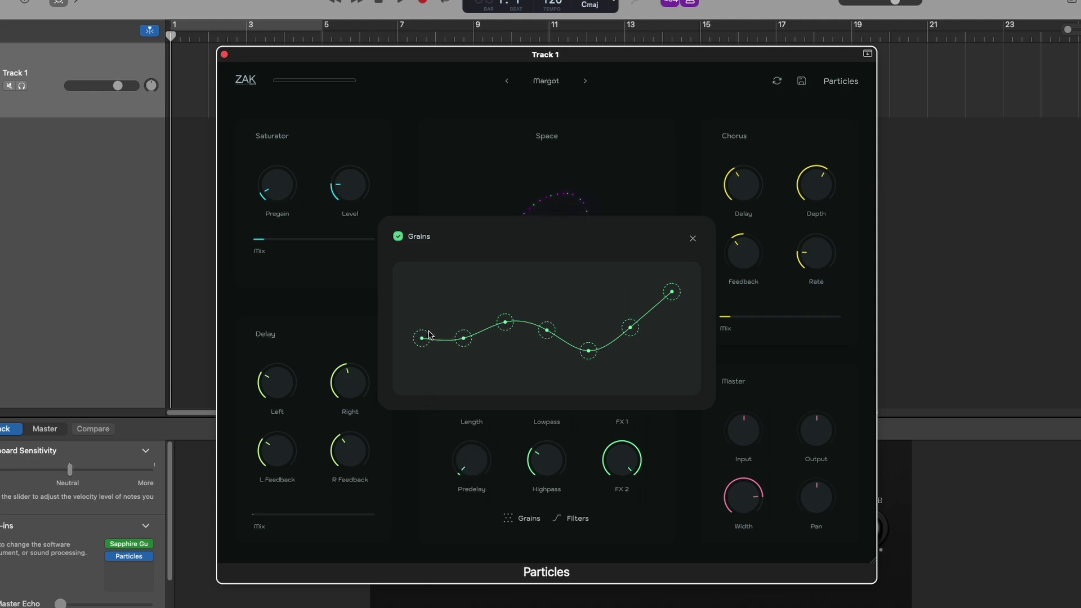
left_click_drag(424, 338, 422, 297)
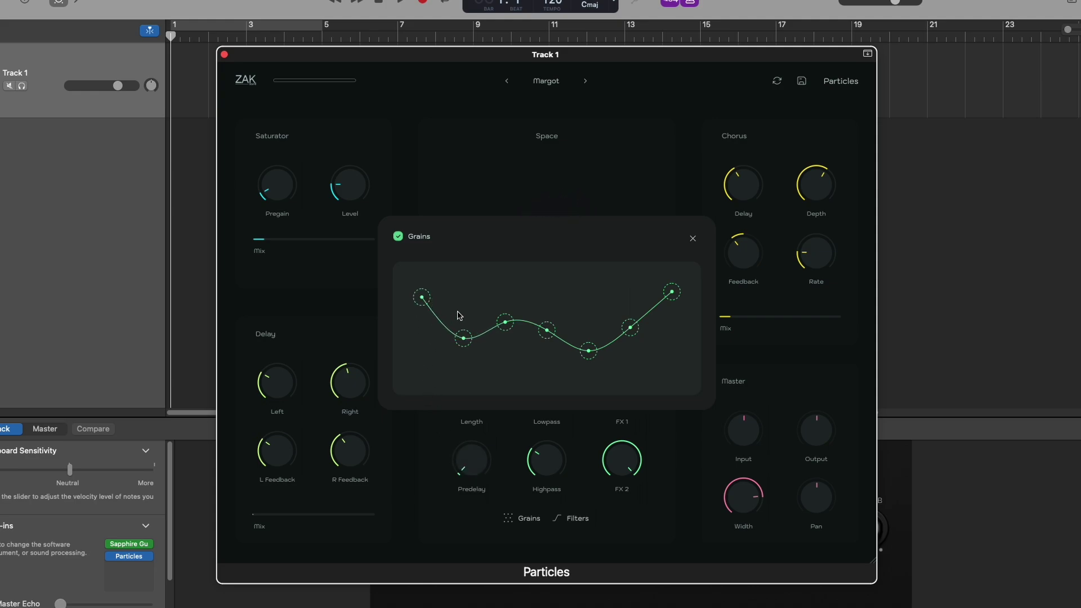
left_click_drag(463, 339, 508, 316)
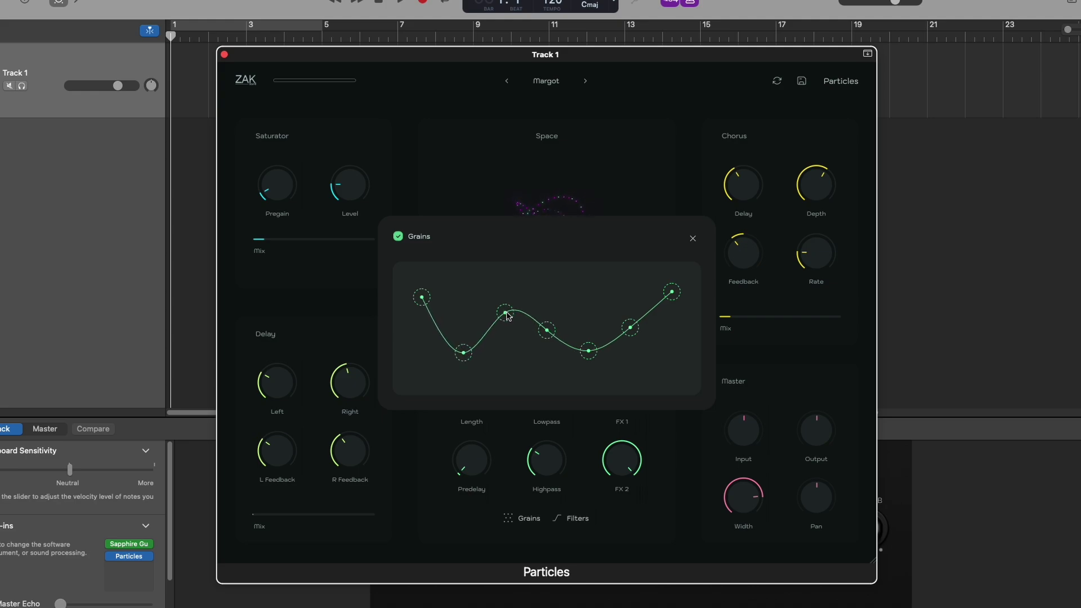
left_click_drag(426, 305, 423, 325)
left_click_drag(550, 333, 547, 314)
left_click_drag(624, 333, 628, 345)
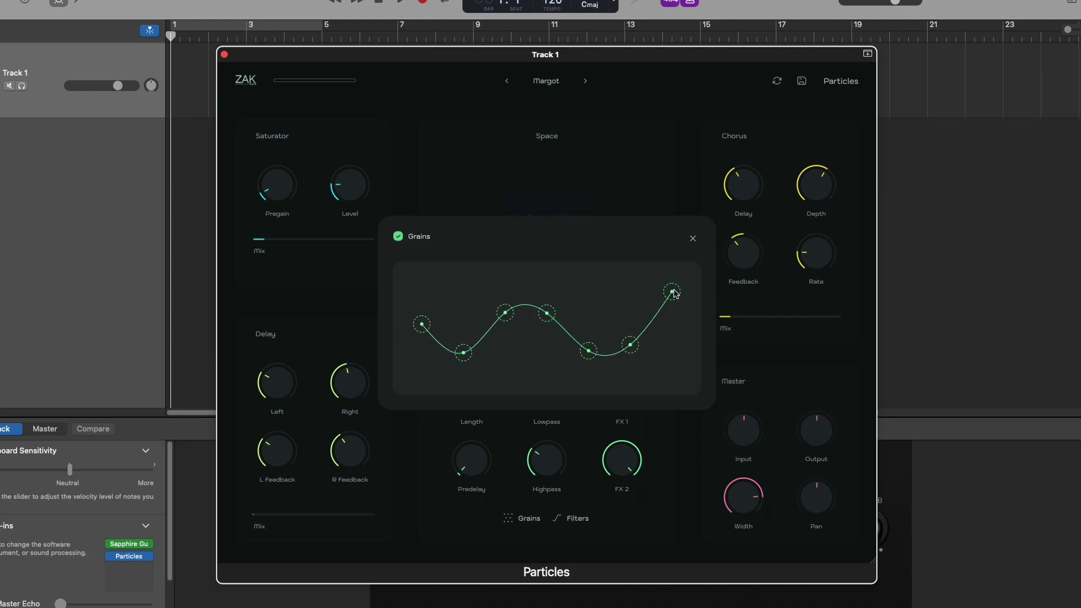
left_click_drag(674, 293, 659, 321)
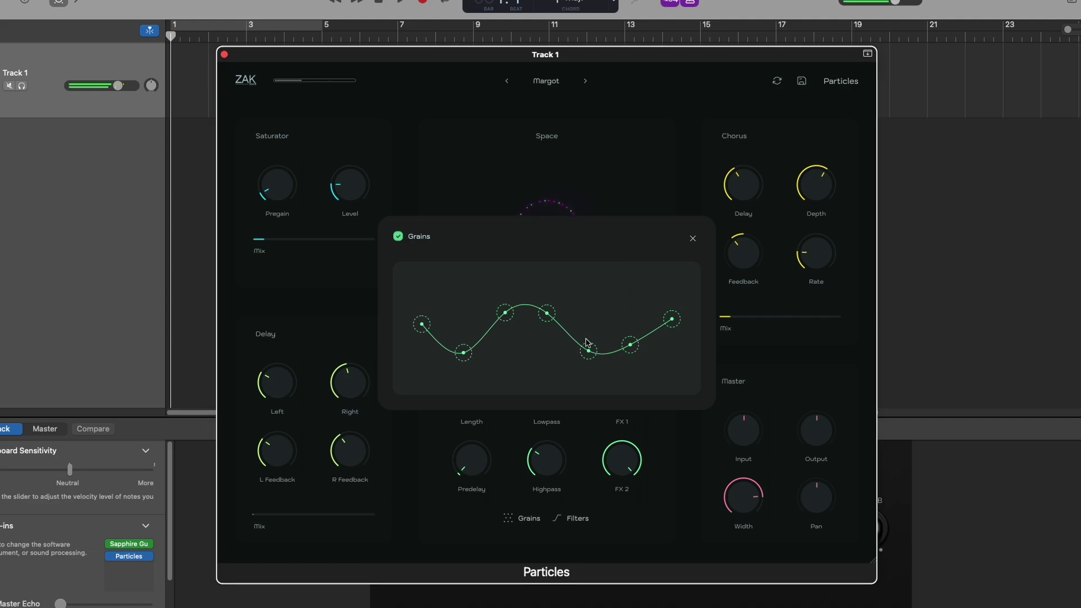
left_click_drag(591, 353, 591, 298)
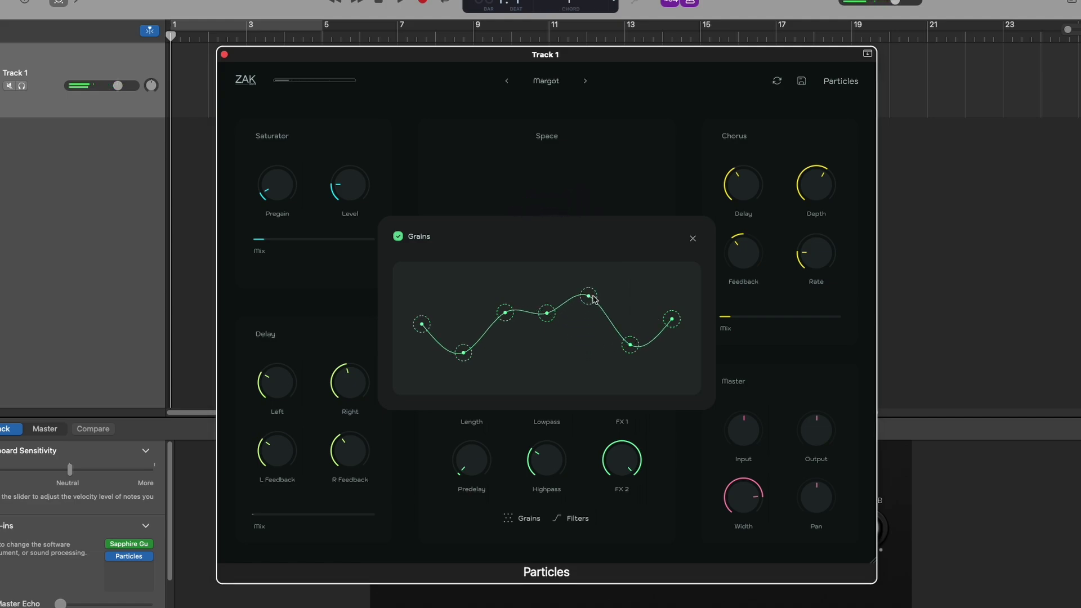
left_click_drag(634, 349, 632, 311)
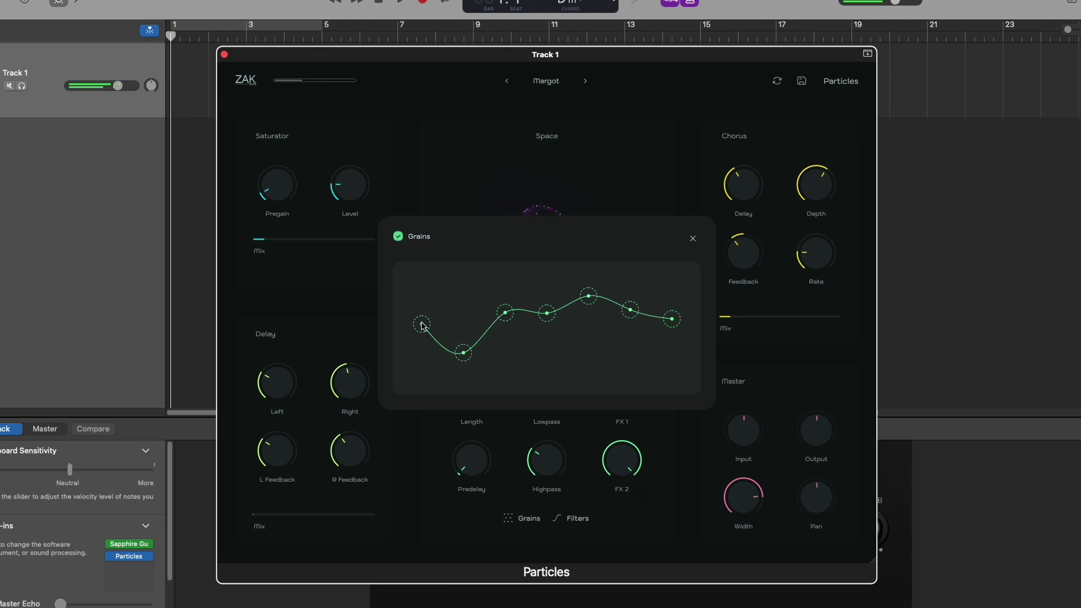
left_click_drag(422, 325, 548, 341)
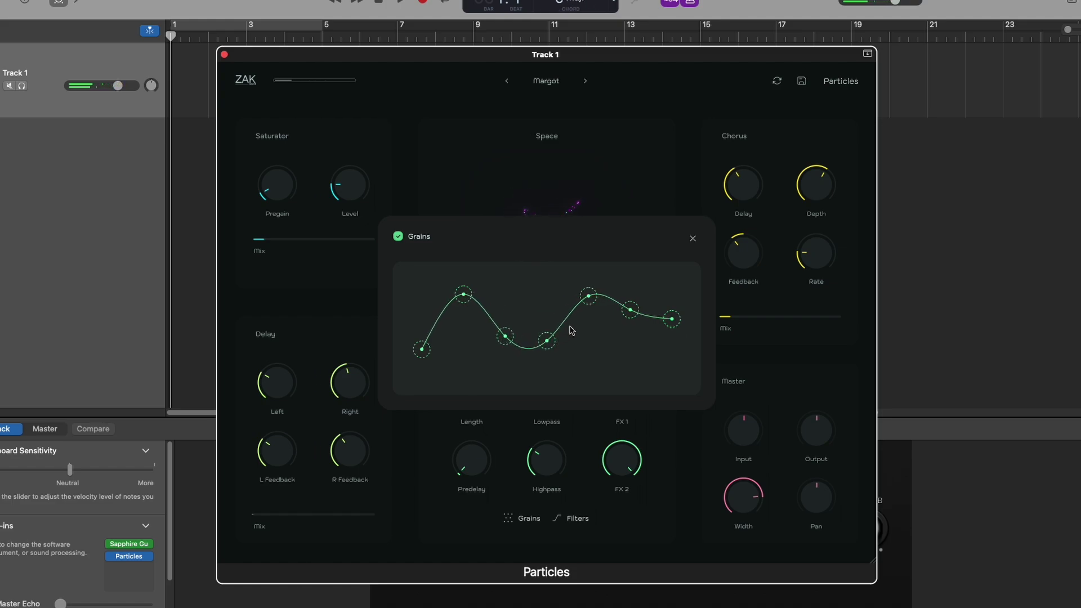
- Enable filter 1 as Lowpass and filter 2 as Peak, and show filter 1's modulation settings
key("Escape")
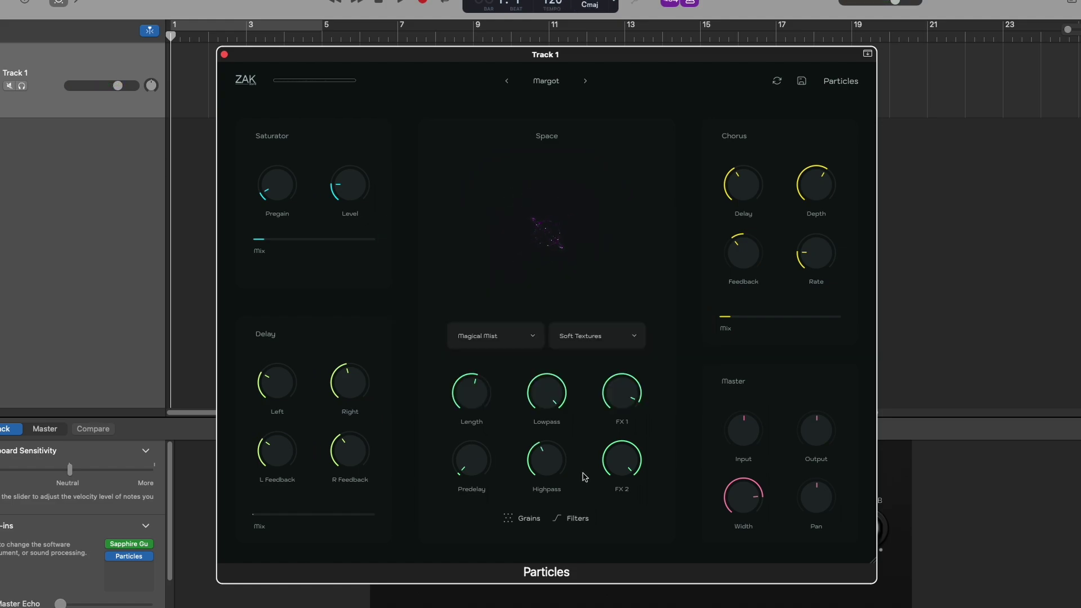
left_click(577, 518)
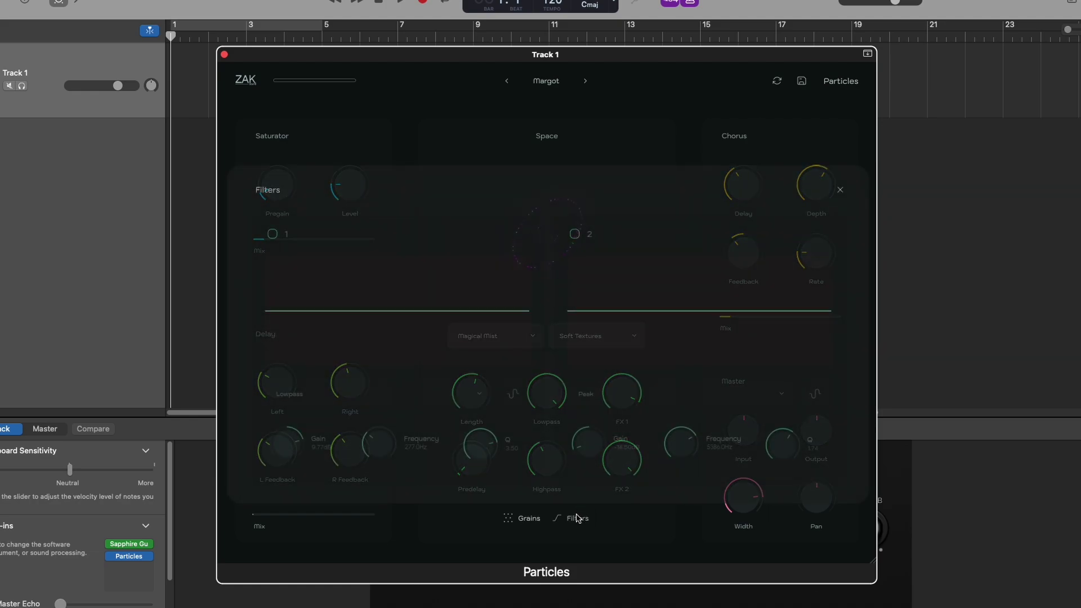
left_click(274, 234)
left_click(575, 234)
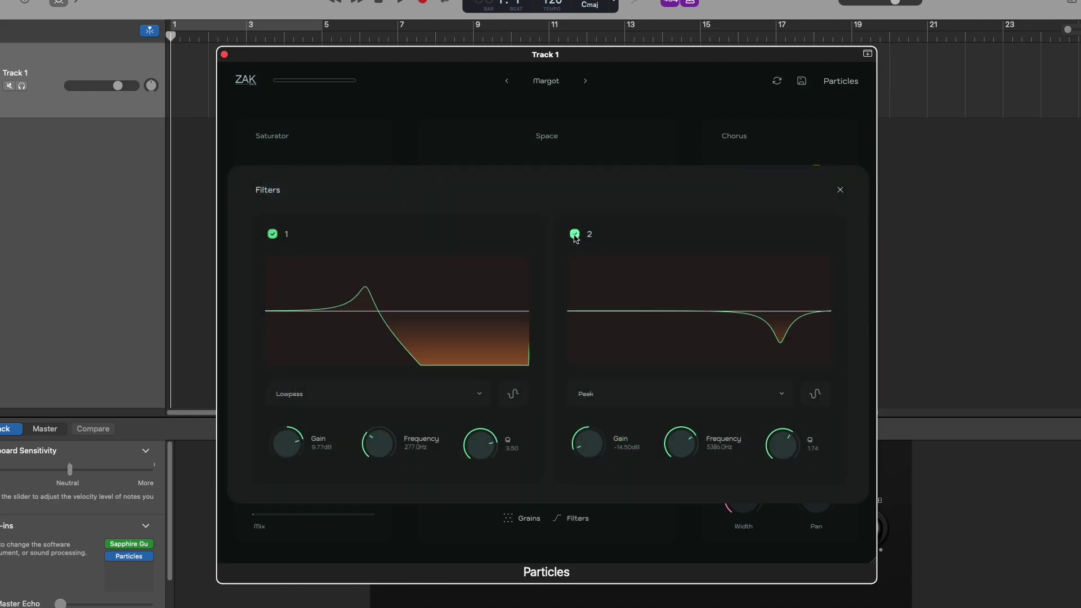
left_click(367, 393)
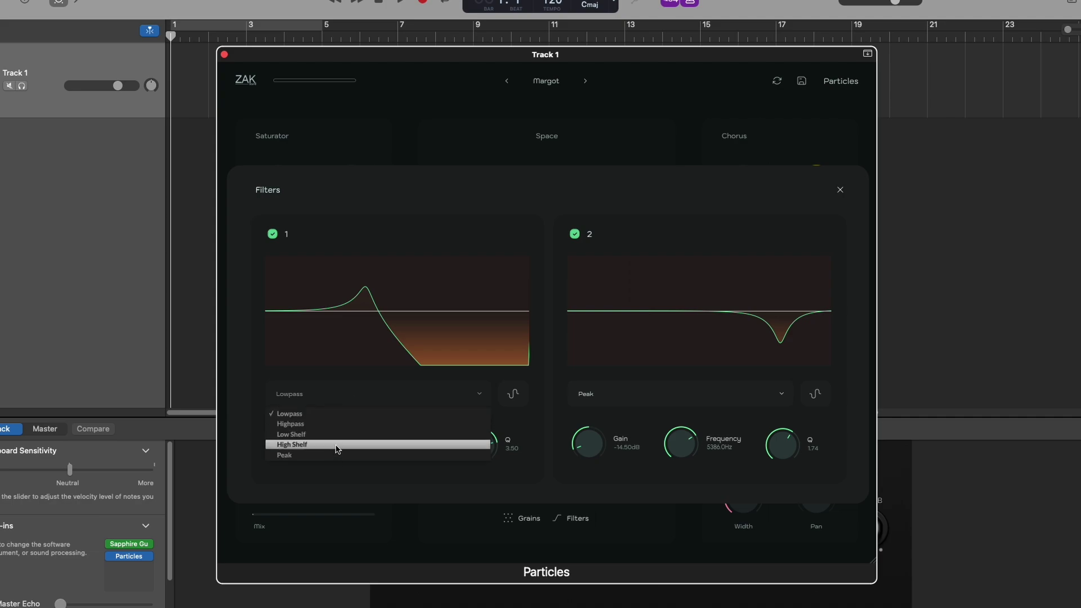
left_click(521, 412)
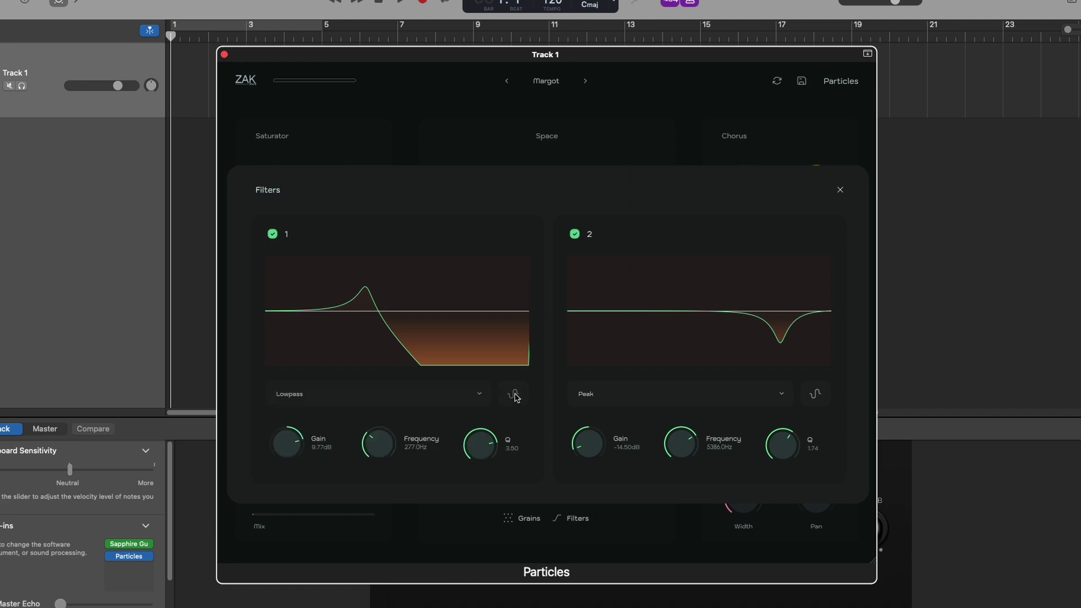
left_click(515, 396)
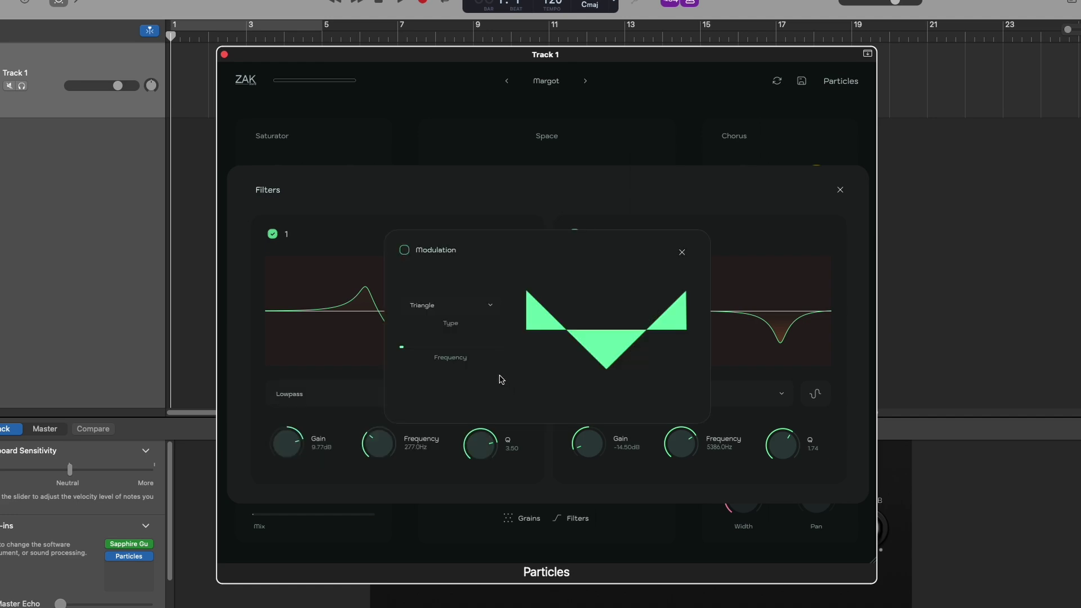
- Turn on Sine modulation for filter 1 and change its type to Low Shelf
left_click(404, 250)
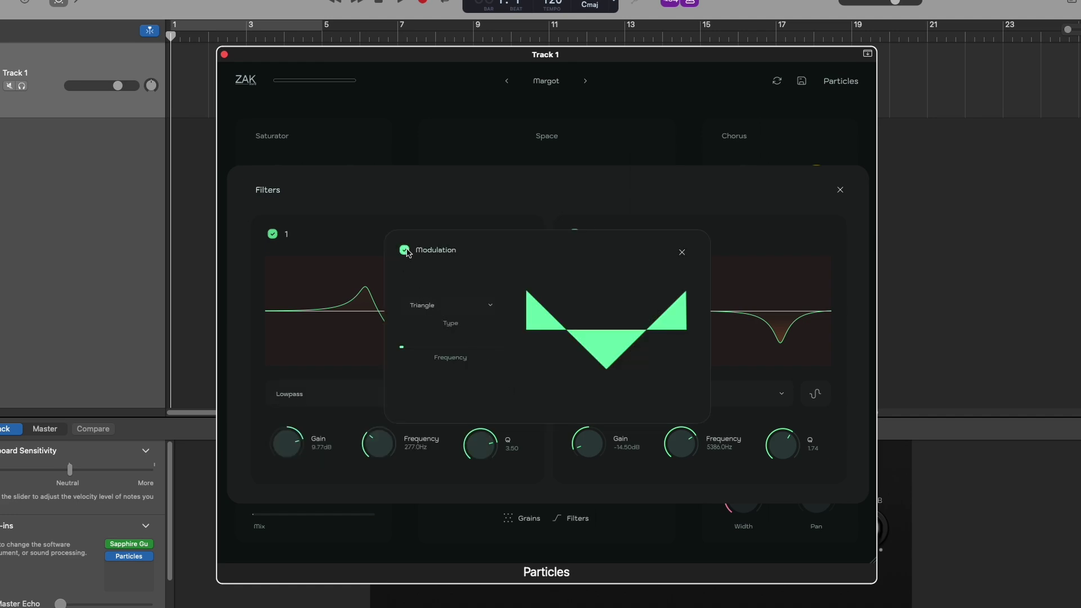
left_click(428, 304)
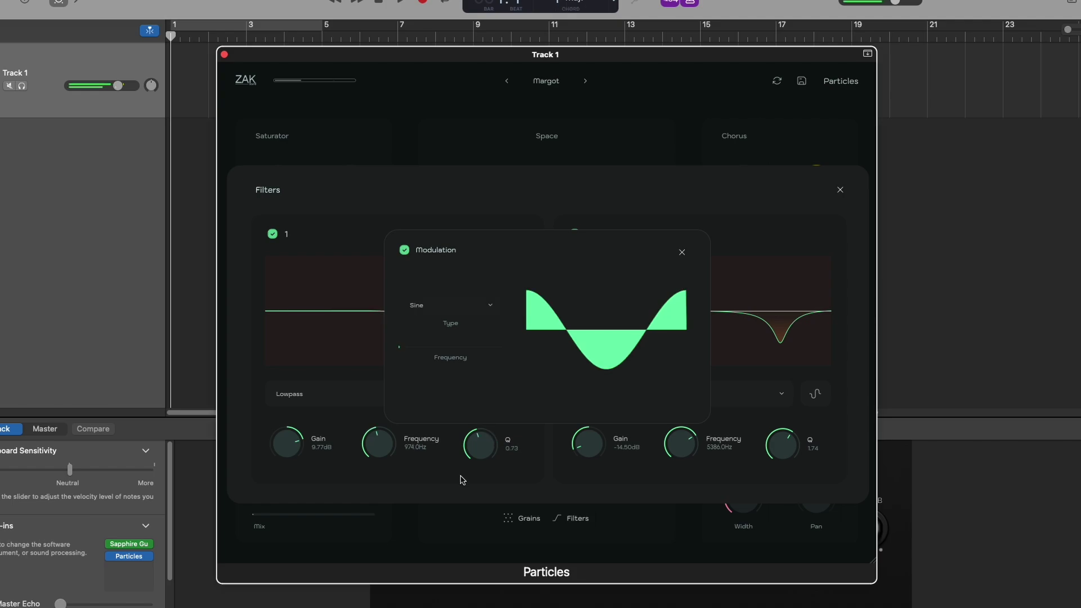
left_click(681, 252)
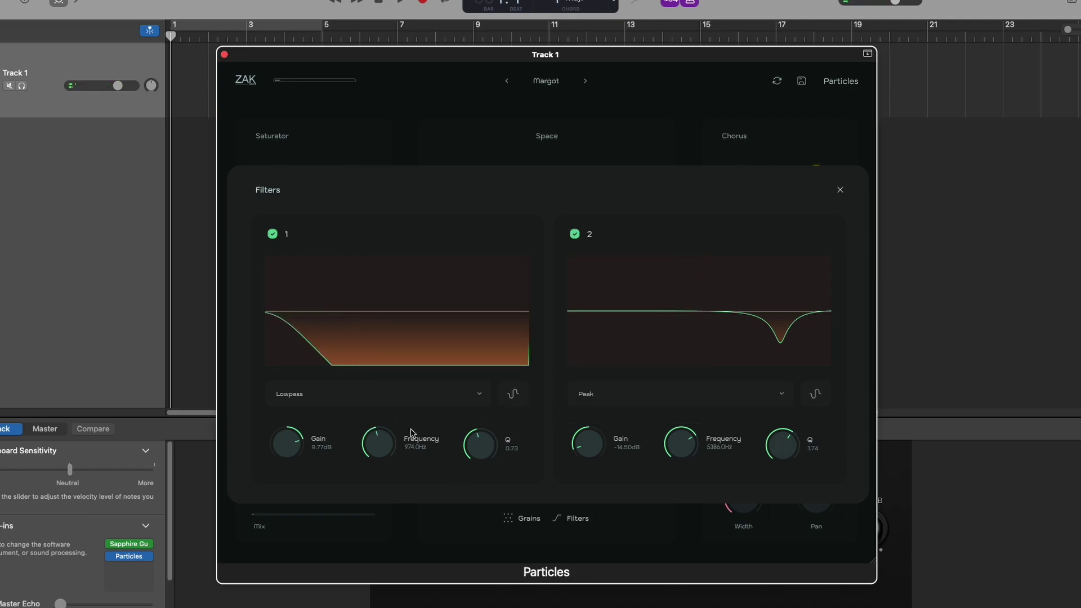
left_click(338, 402)
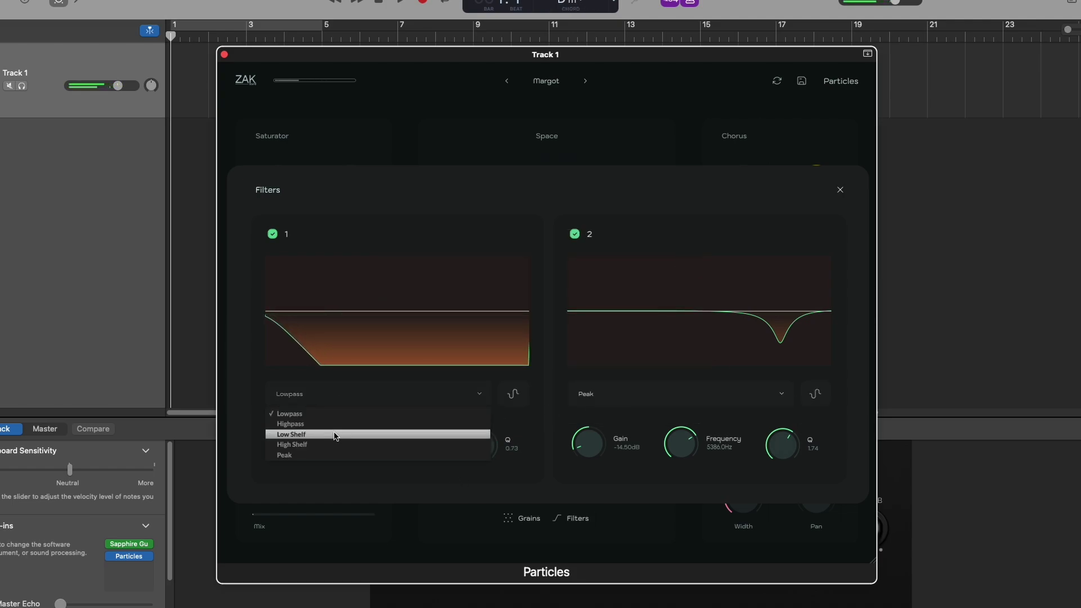
left_click(335, 437)
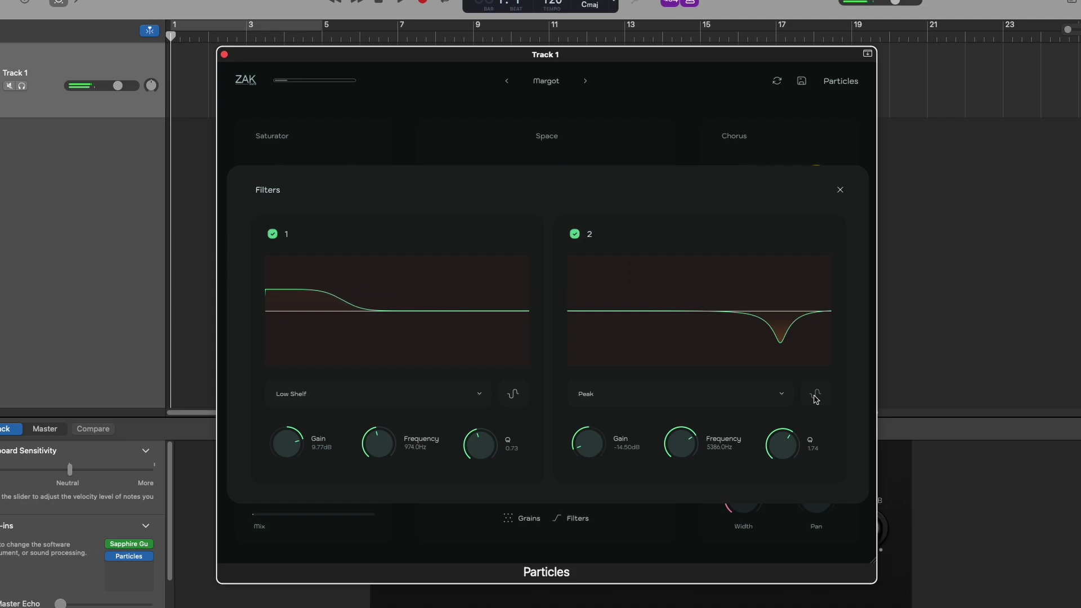
- Turn on filter 2's Random modulation with a 10.1 Hz rate
left_click(816, 397)
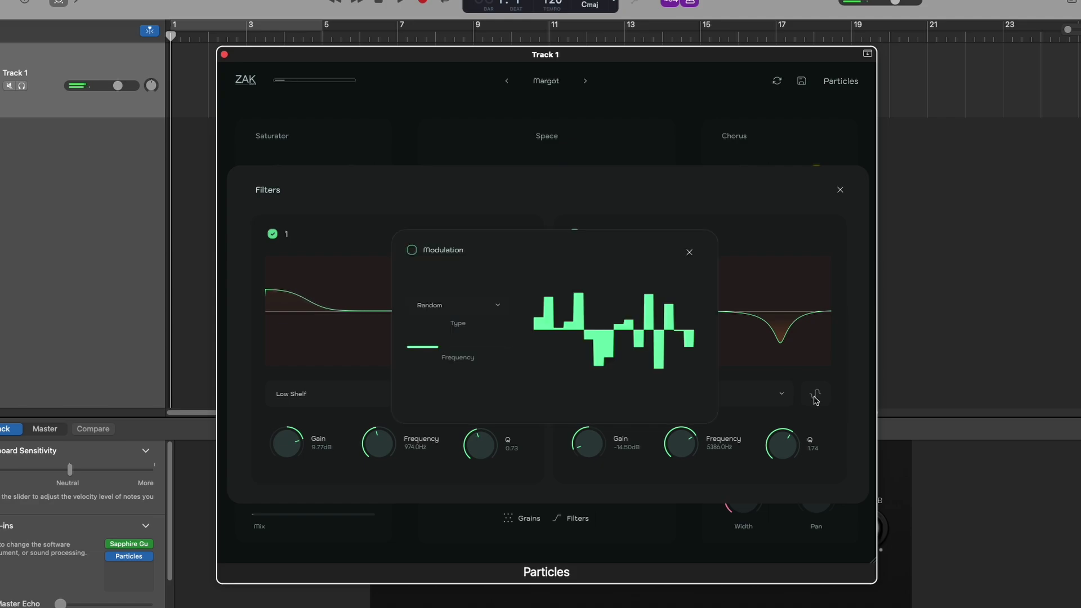
left_click(415, 252)
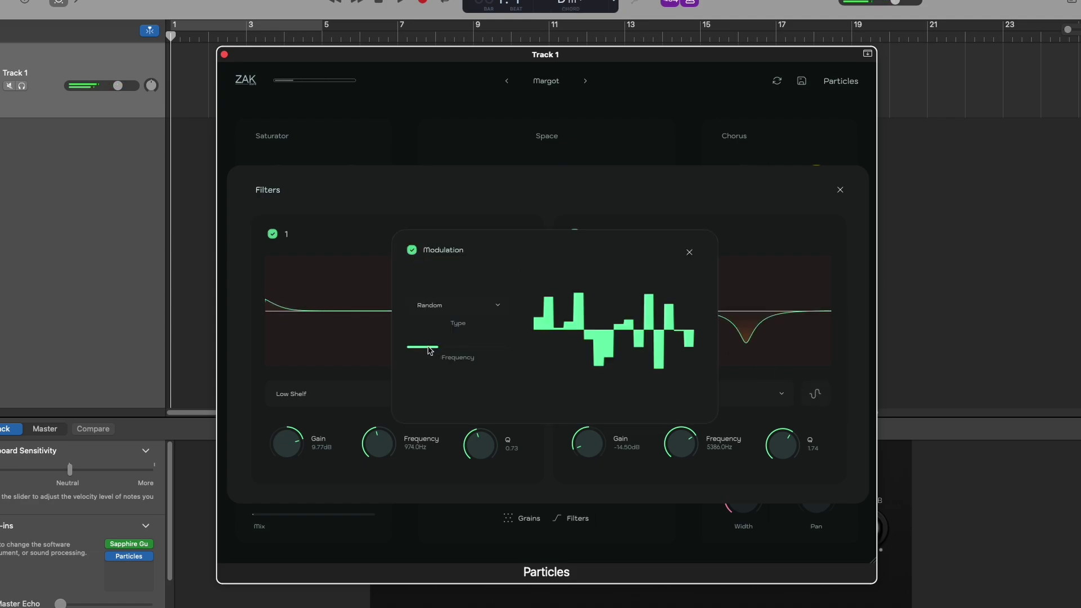
mouse_move(430, 350)
left_mouse_down()
mouse_move(416, 351)
mouse_move(459, 350)
mouse_move(443, 349)
left_mouse_up()
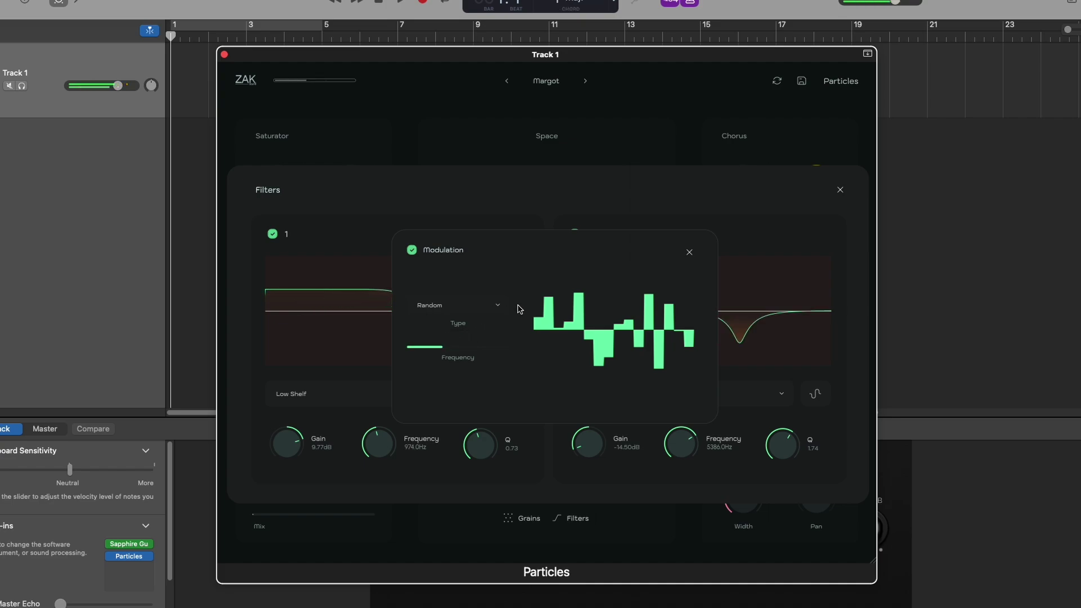
left_click(689, 253)
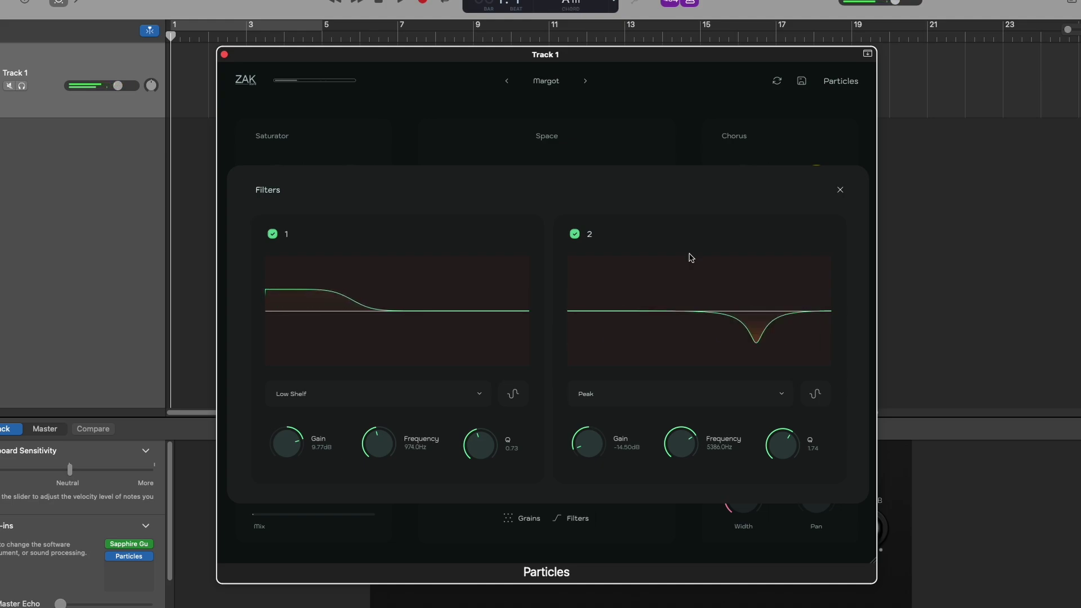
- Set Delay Mix to 35%, shorten Left, lengthen Right, and raise L Feedback
key("Escape")
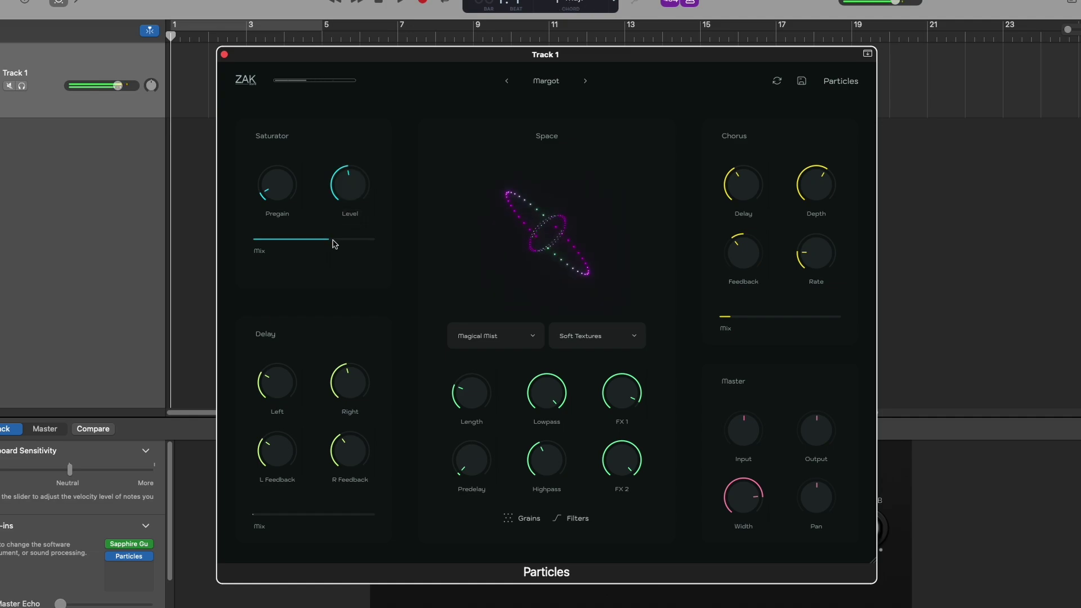
left_click_drag(261, 517, 306, 524)
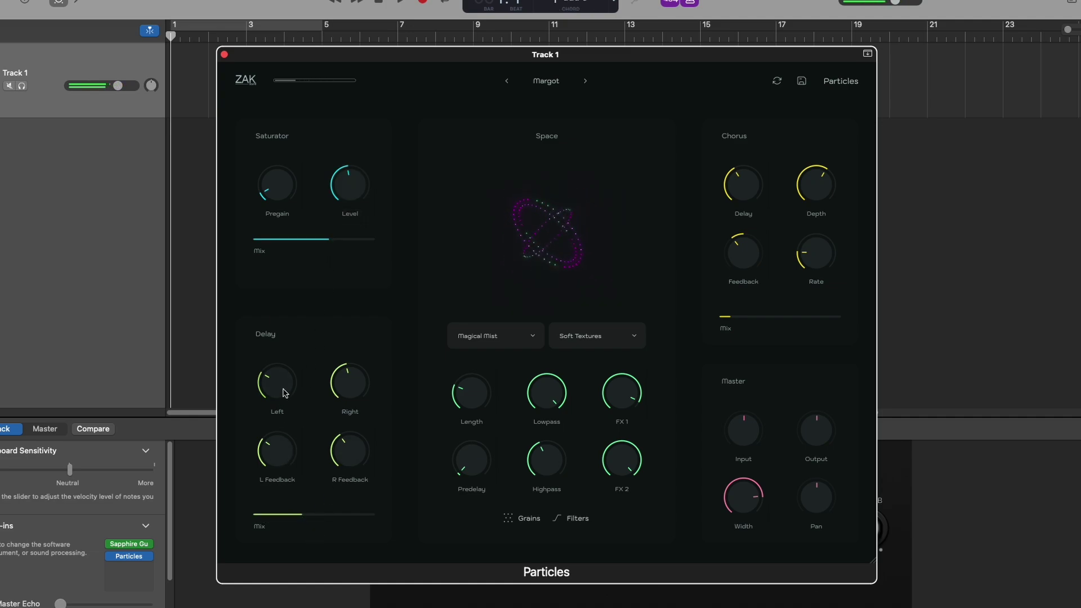
mouse_move(275, 379)
left_mouse_down()
mouse_move(280, 388)
mouse_move(271, 375)
left_mouse_up()
left_click_drag(341, 393, 345, 376)
left_click_drag(274, 451, 281, 428)
- Set Chorus Mix to 43%, lower Chorus Delay to 20, and increase Chorus Feedback
left_click_drag(733, 317, 804, 323)
left_click_drag(743, 198, 740, 168)
left_click_drag(742, 252, 751, 231)
left_click_drag(805, 317, 743, 327)
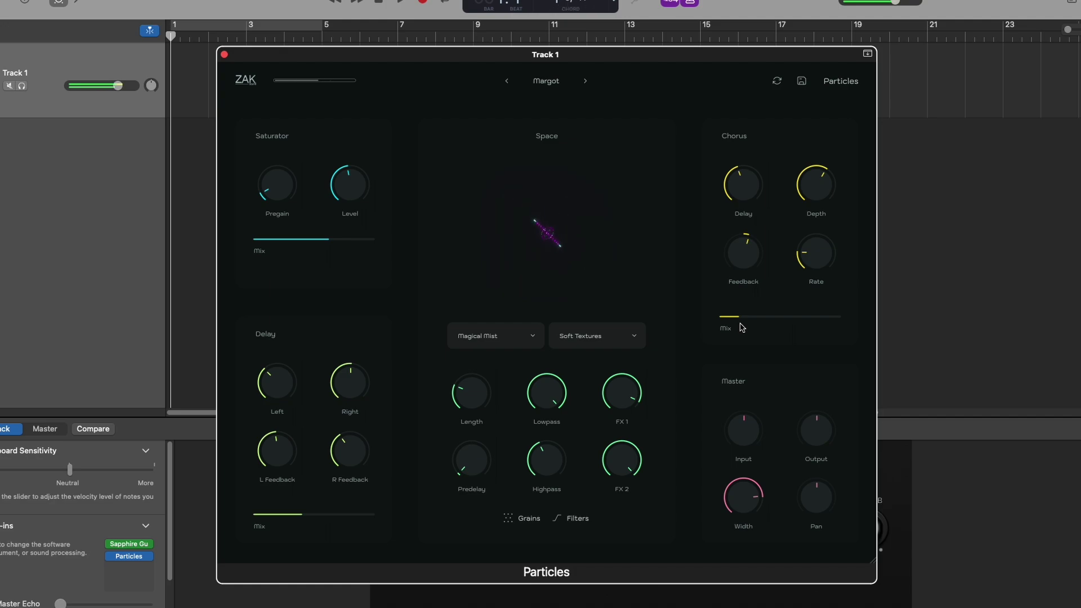
- Randomize all effect settings four times, lowering Highpass along the way
left_click(777, 80)
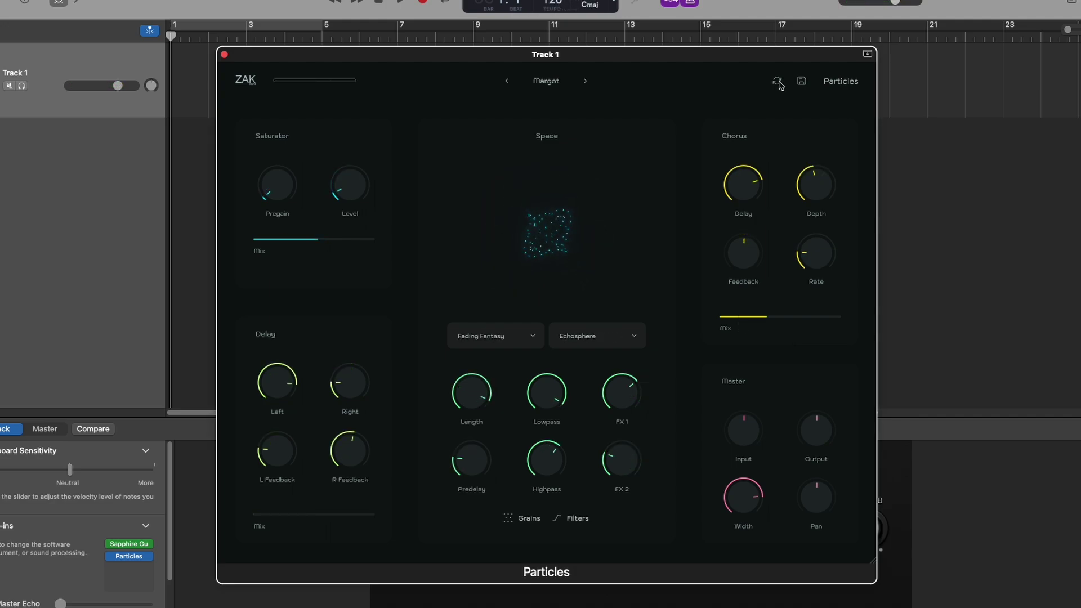
left_click(778, 81)
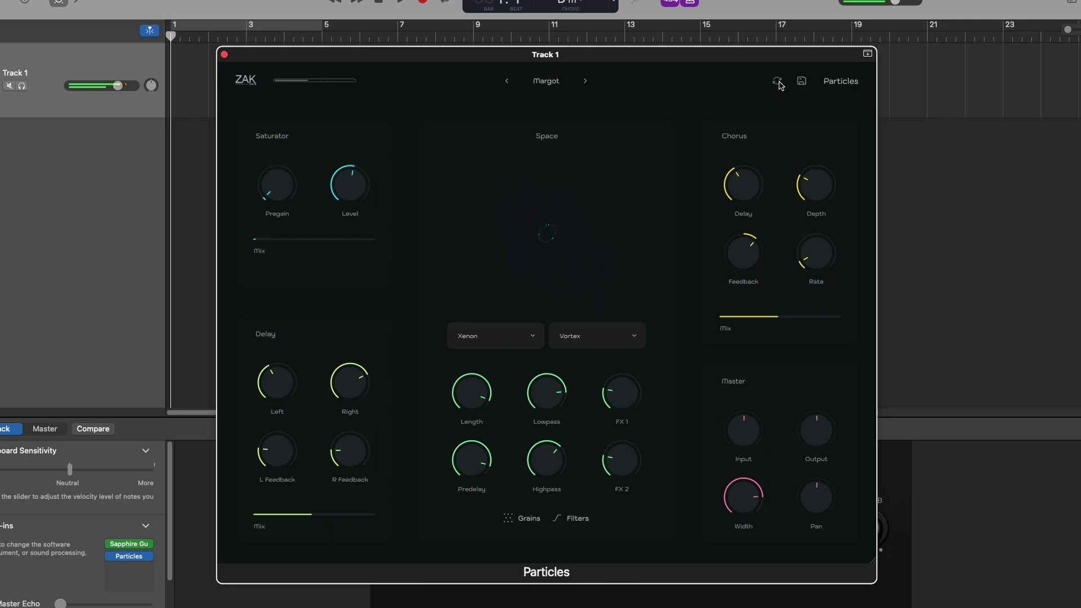
left_click(779, 82)
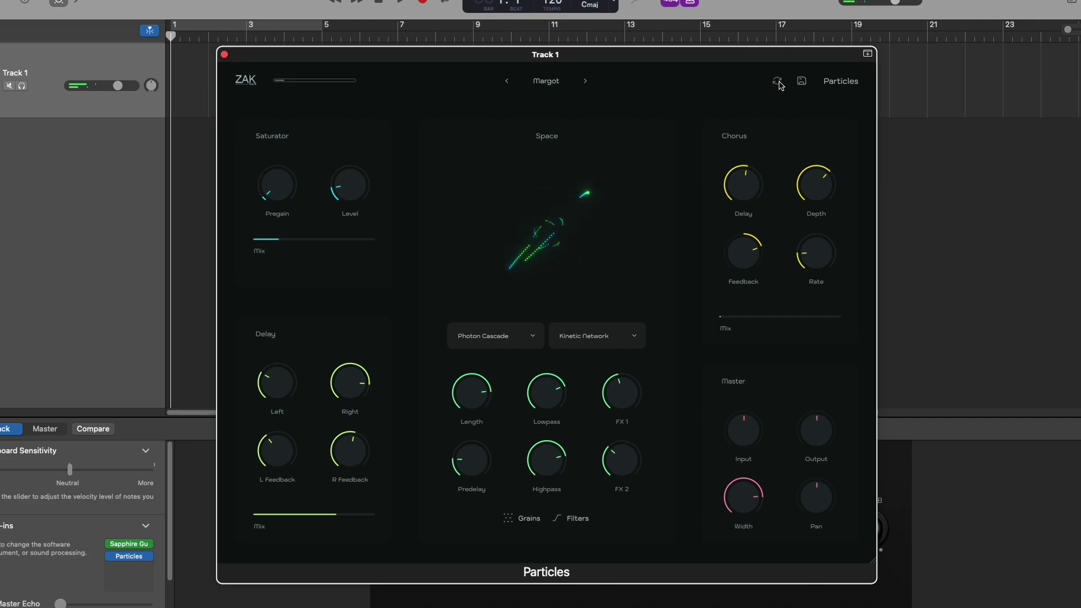
left_click_drag(546, 458, 541, 484)
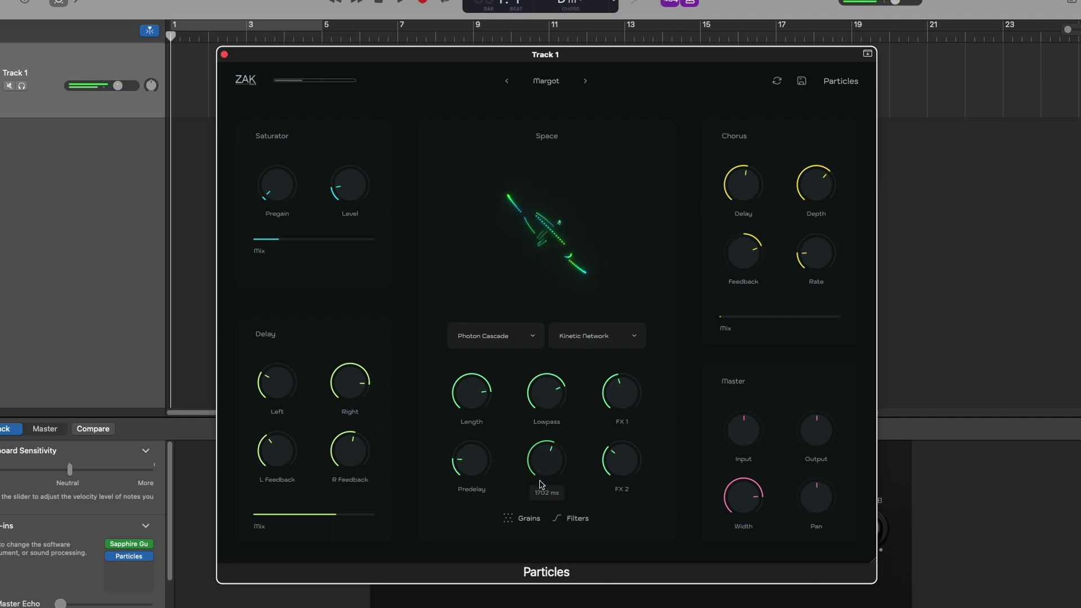
left_click(777, 81)
- Save the current sound as a new preset named 'Hey'
left_click(802, 82)
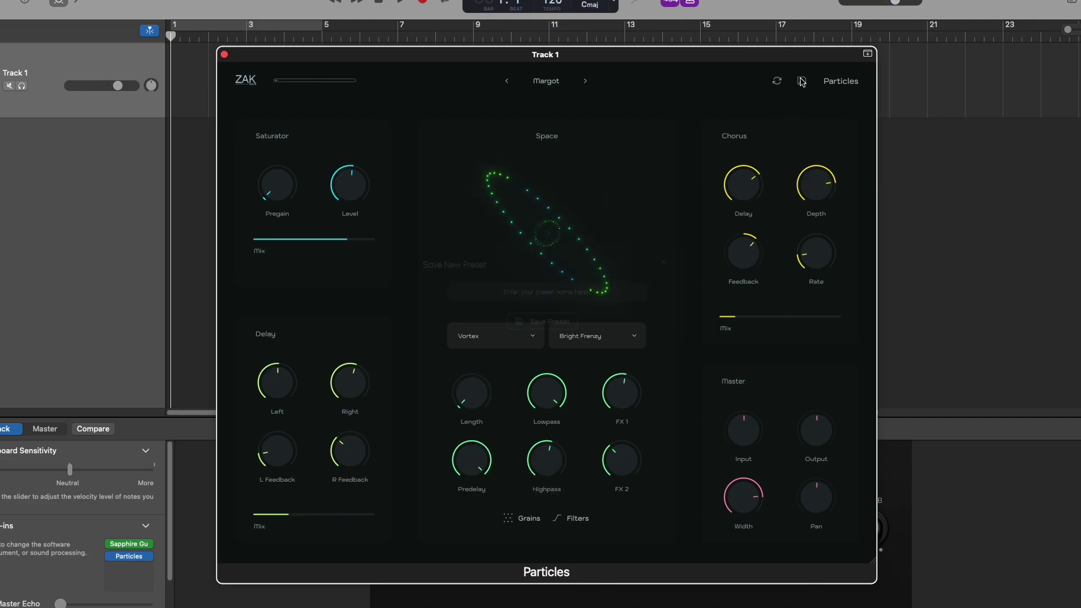
left_click(596, 295)
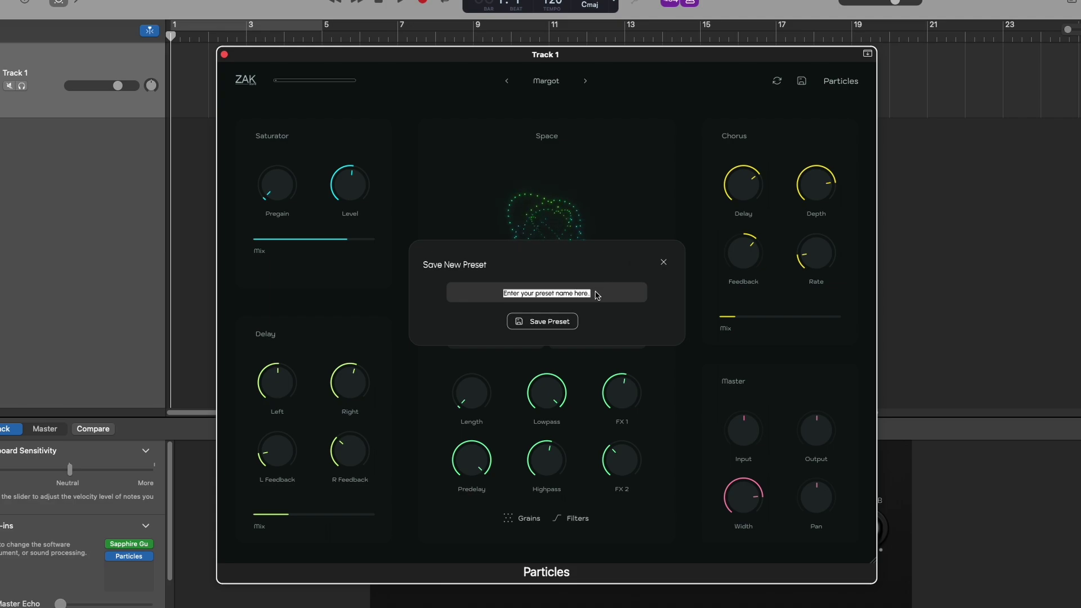
type("Hey!")
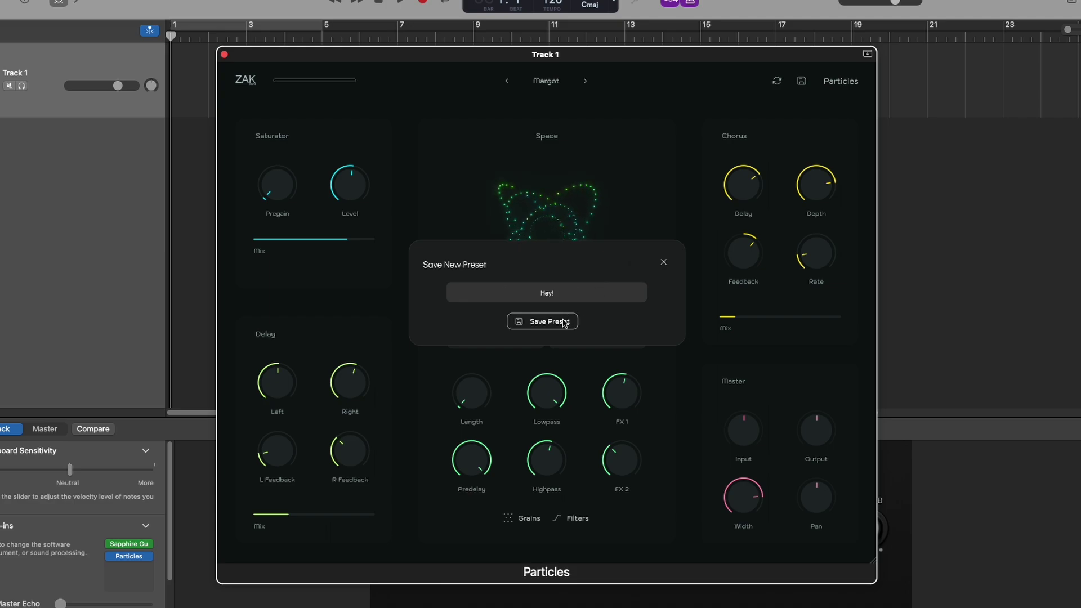
left_click(563, 322)
- Browse the Midpoint and Colours preset banks, finishing on the Infinite bank
left_click(546, 82)
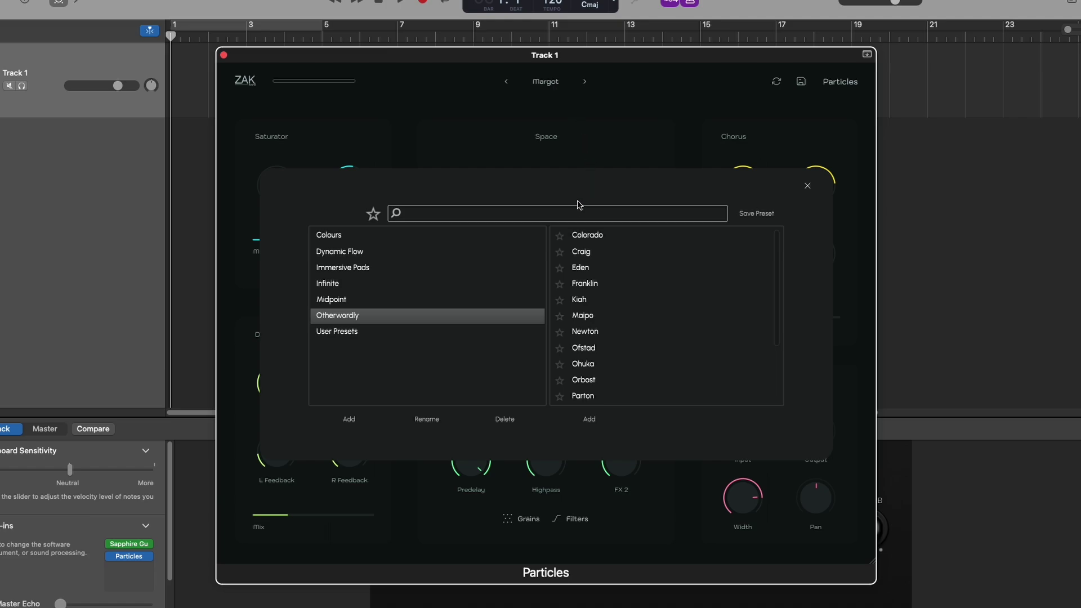
left_click(335, 303)
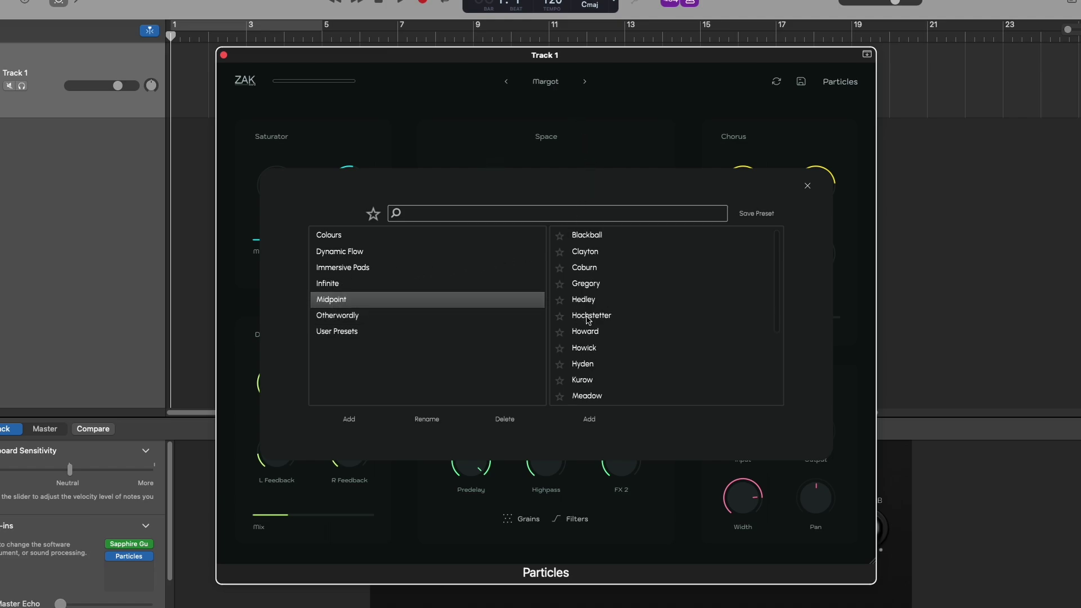
scroll(588, 318, "down", 3)
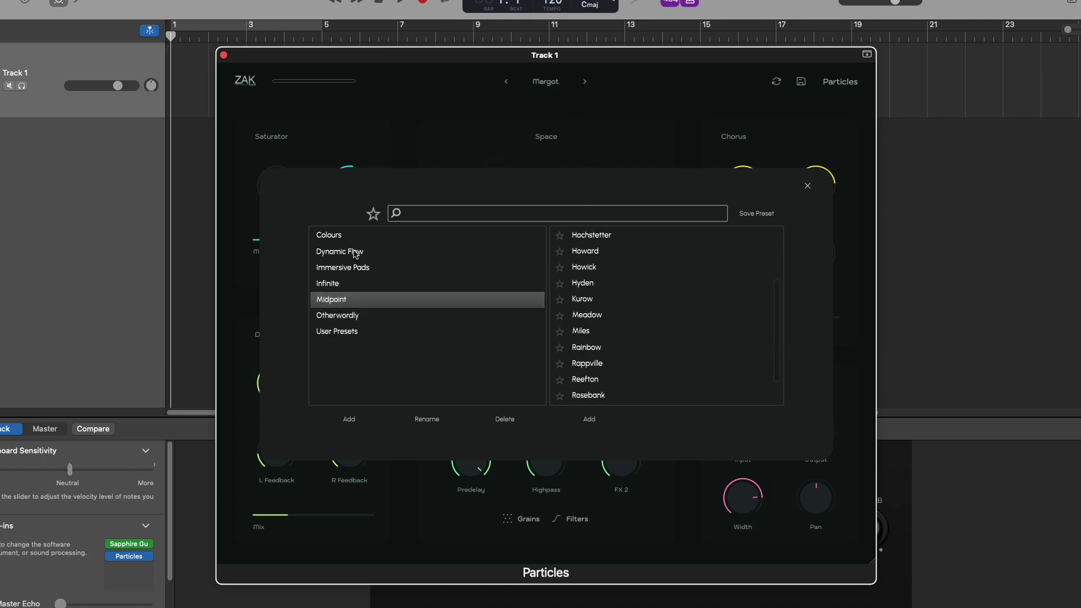
left_click(341, 237)
scroll(609, 332, "down", 2)
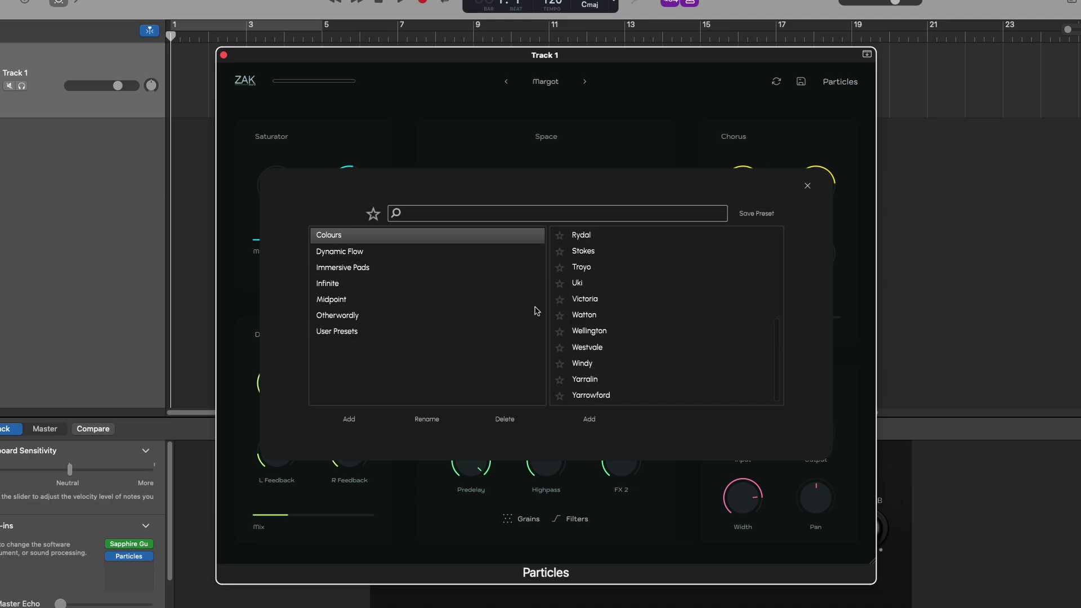
left_click(333, 286)
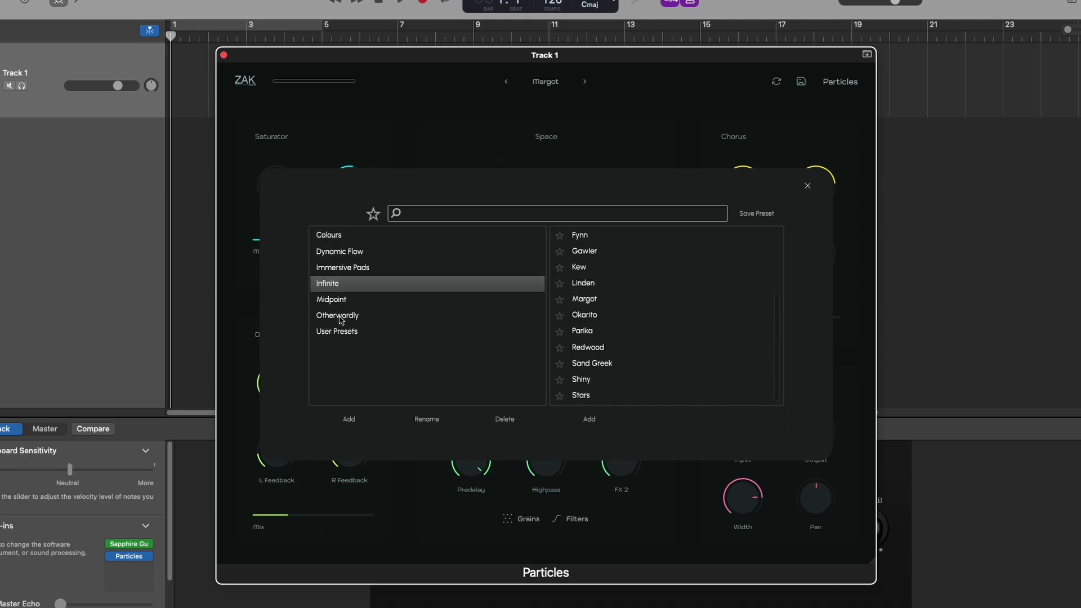